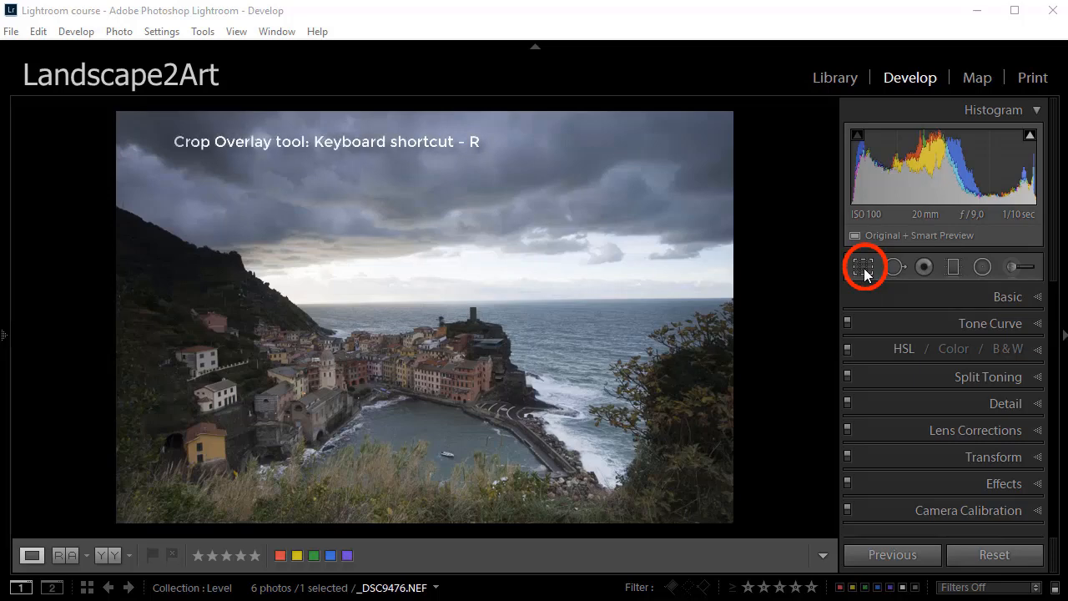
Auto-straighten the coastal village photo using the Crop & Straighten tool.
click(864, 267)
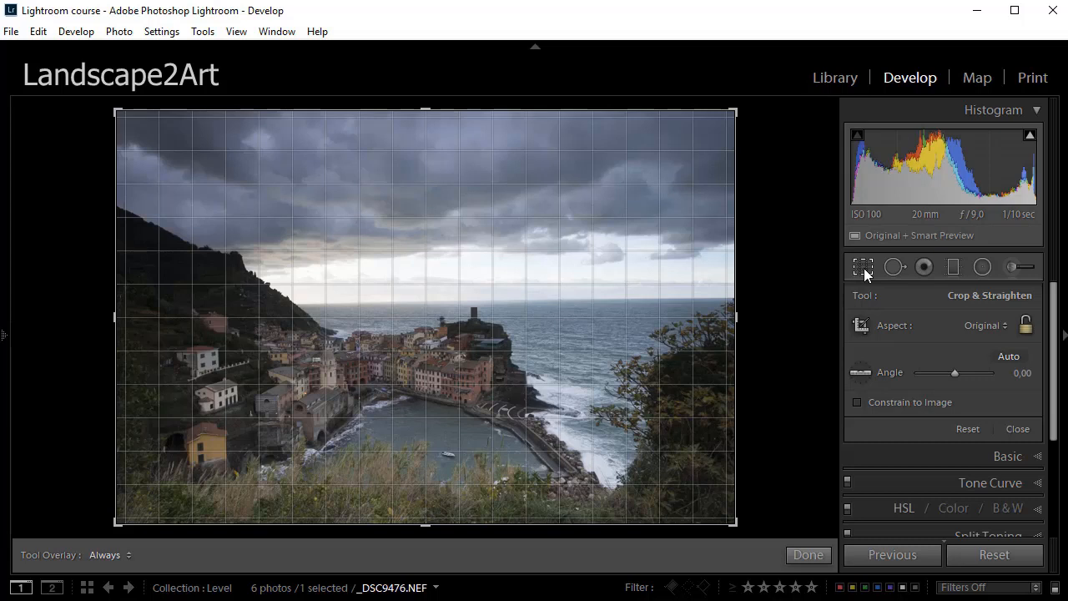
click(1010, 356)
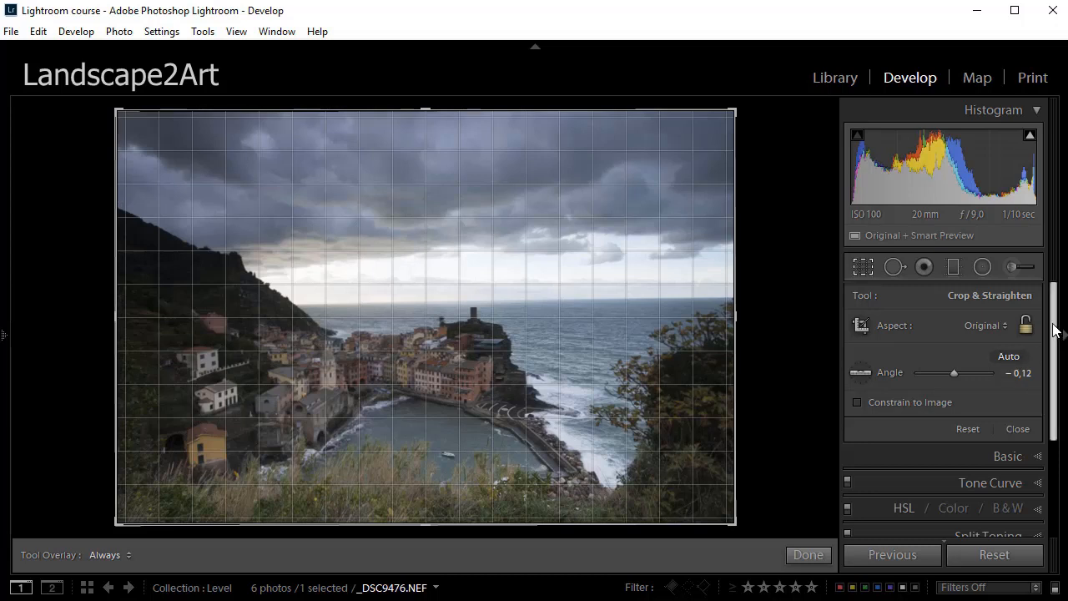
Compare the photo with Enable Profile Corrections on and off in Lens Corrections, and reset all of its adjustments.
drag(1054, 330, 1057, 446)
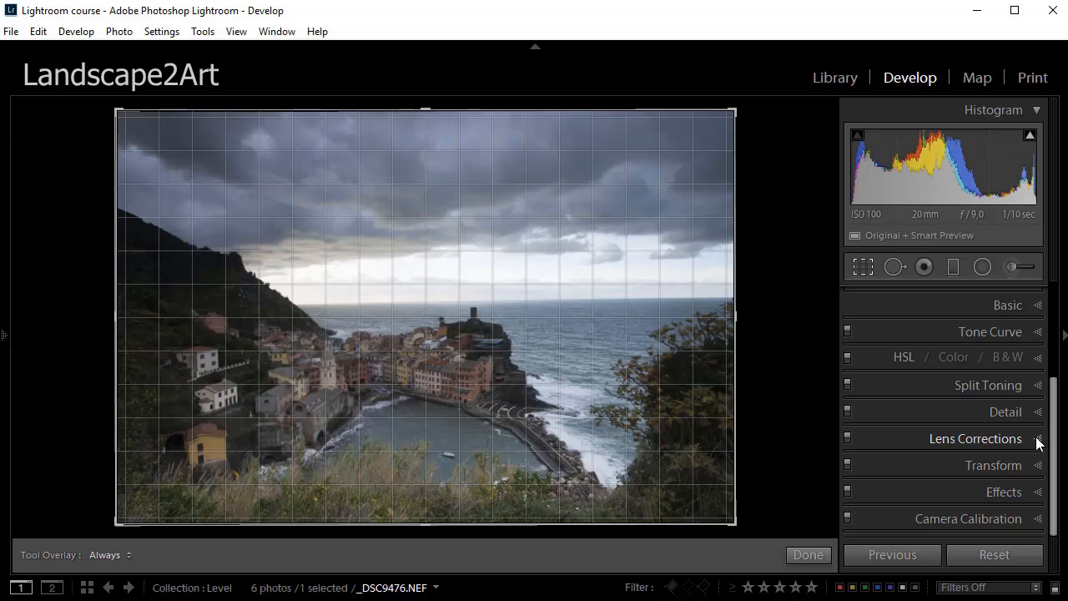
click(1037, 440)
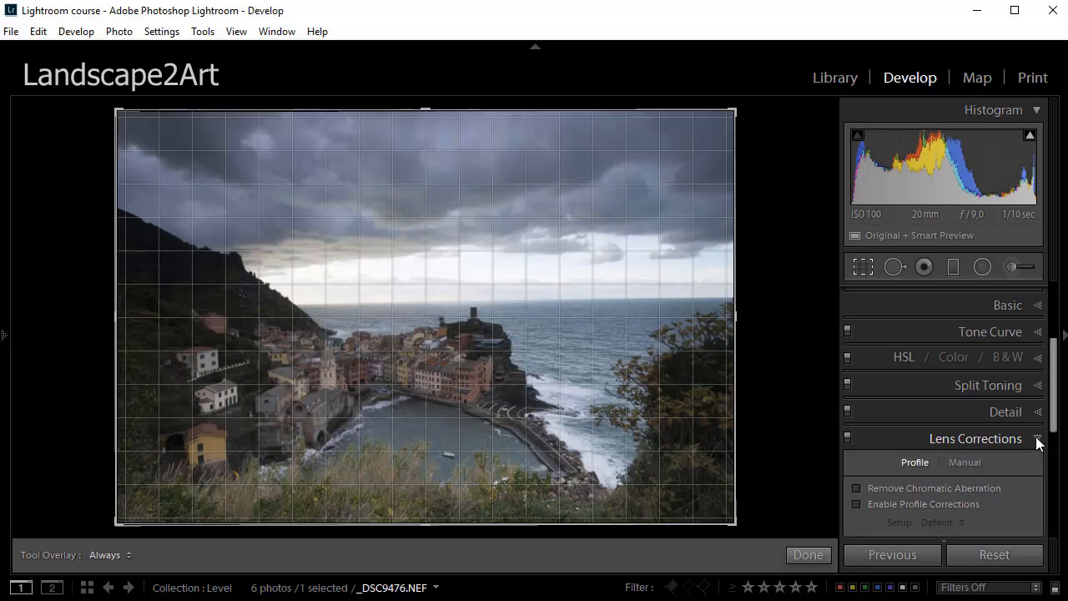
click(856, 504)
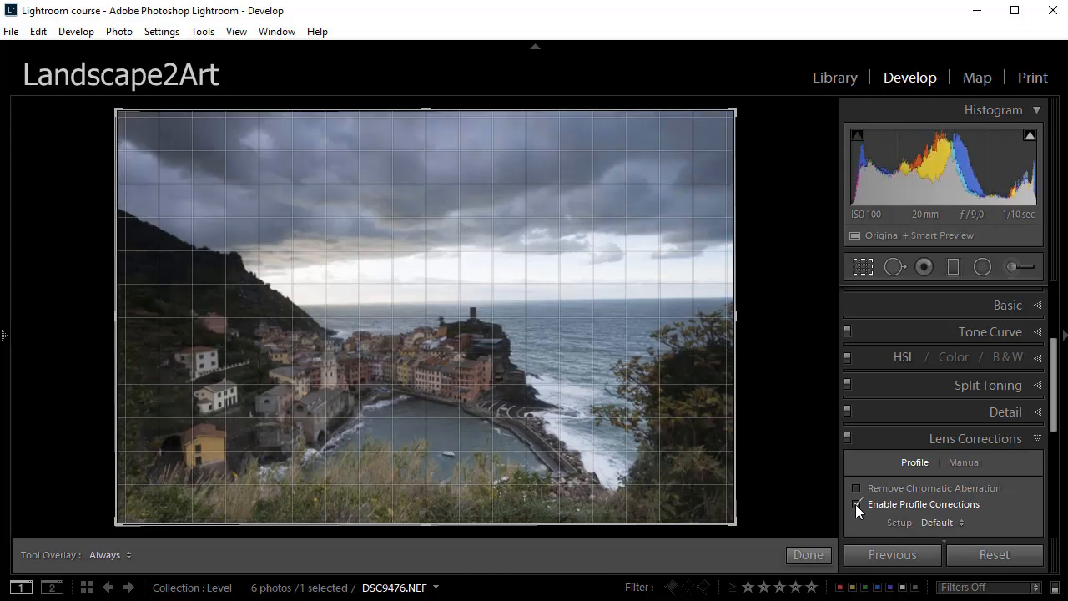
click(855, 504)
click(855, 504)
click(993, 554)
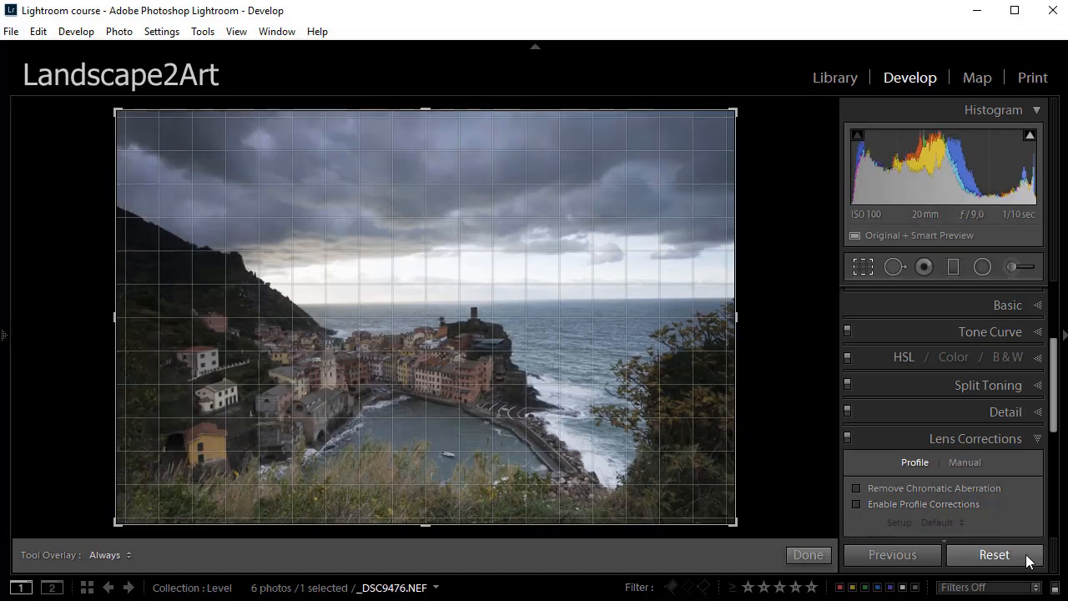
Enable lens profile corrections, auto-straighten the village photo with Crop & Straighten, and reset its adjustments.
click(857, 503)
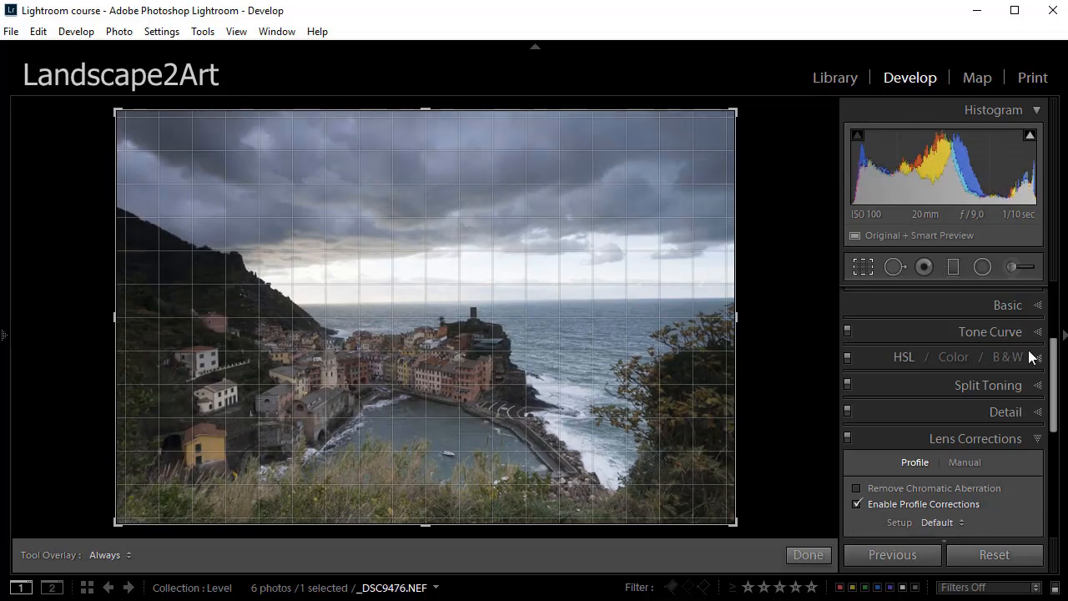
click(1038, 441)
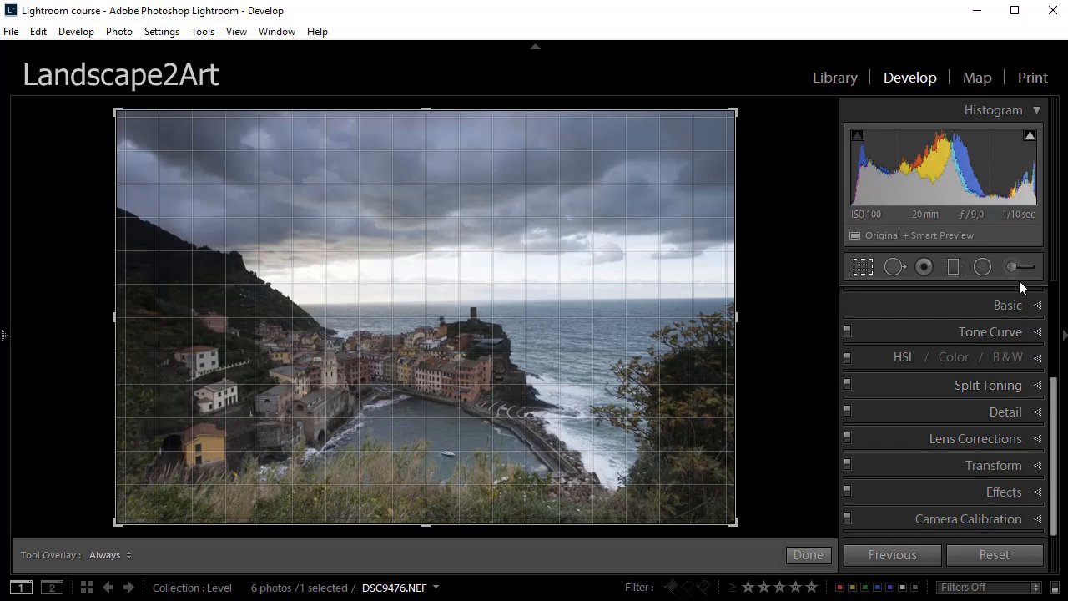
click(861, 263)
click(862, 263)
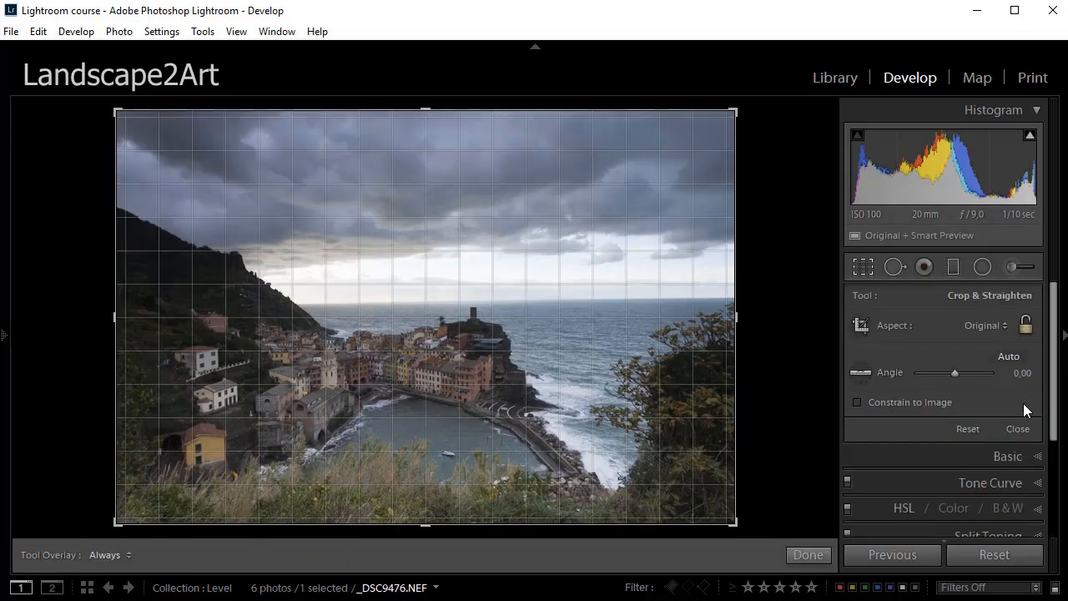
click(1010, 357)
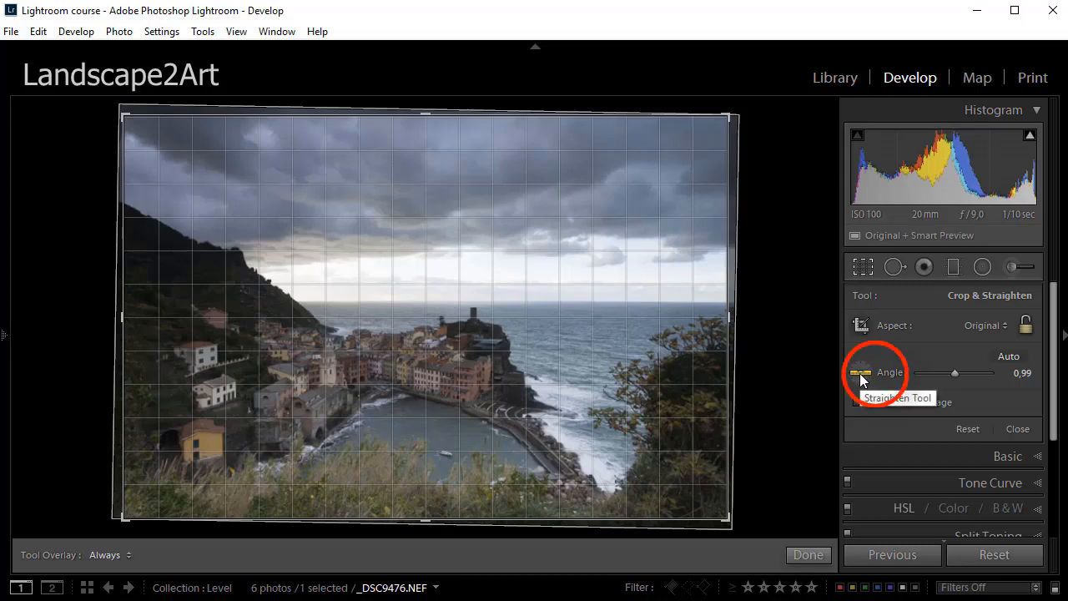
click(1005, 558)
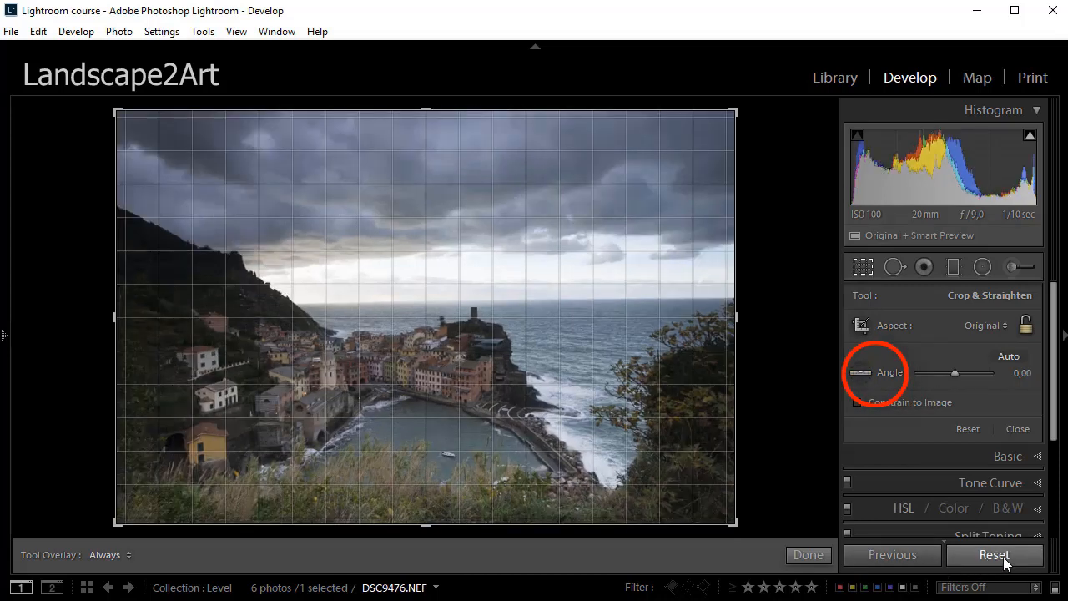
Level the village photo by tracing the sea horizon with the Straighten Tool, compare the result without the crop overlay, and reset the adjustments.
click(860, 373)
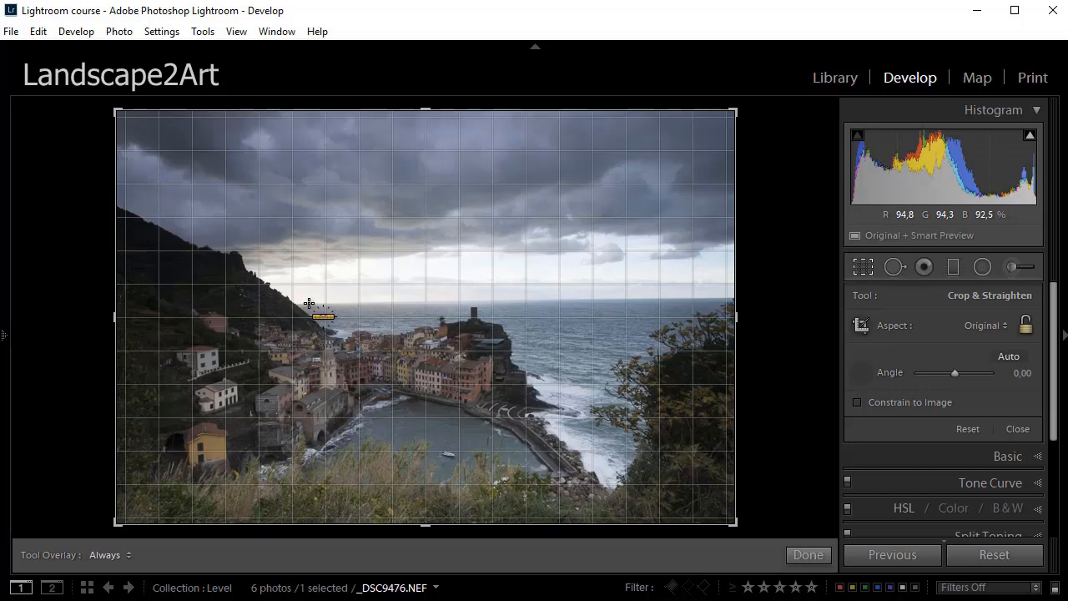
drag(308, 303, 719, 298)
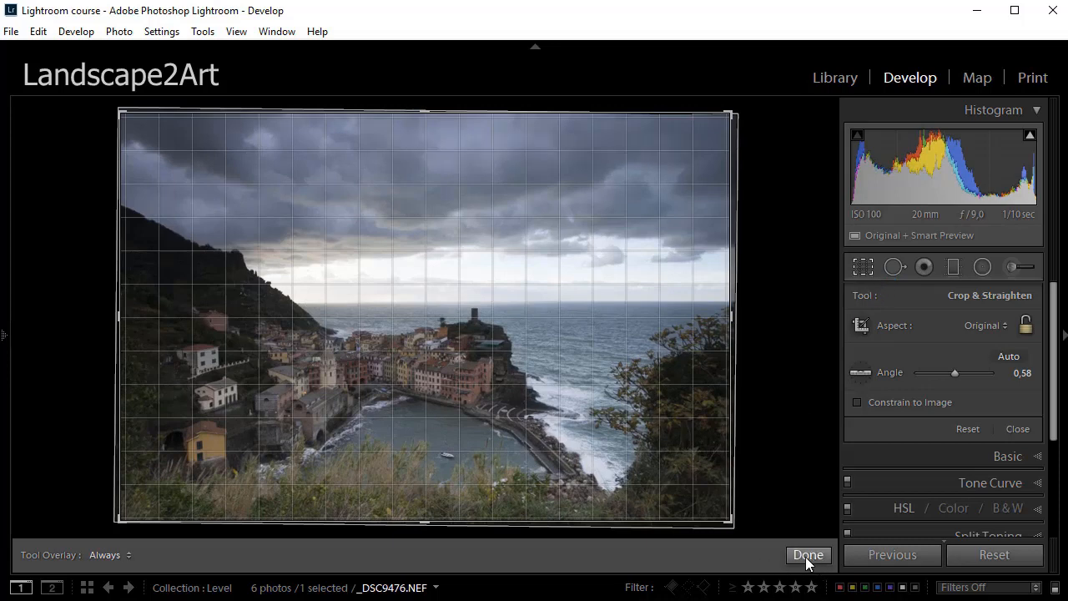
click(863, 265)
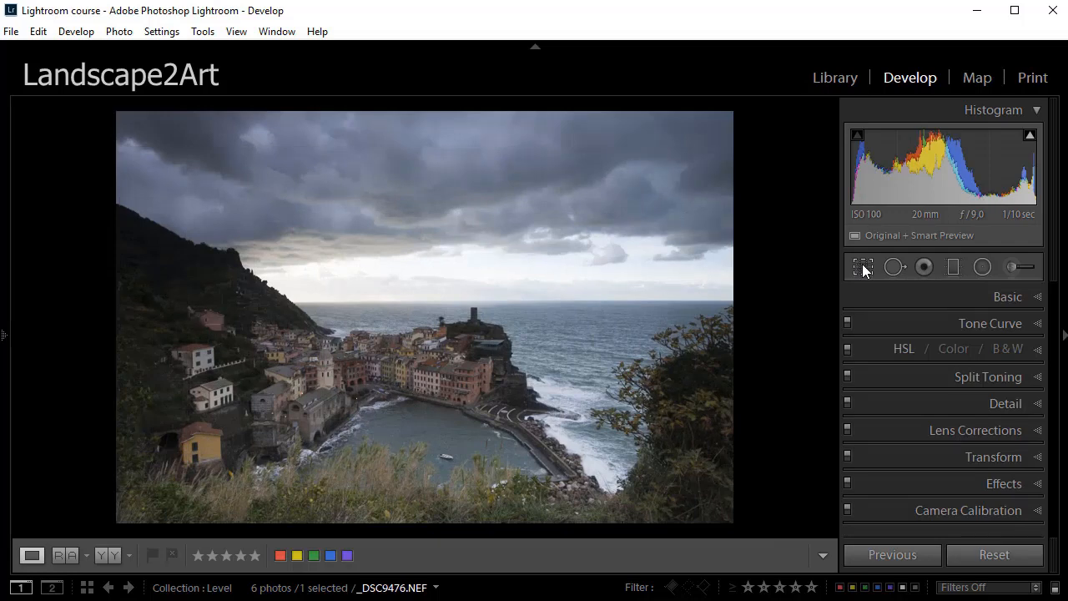
click(863, 263)
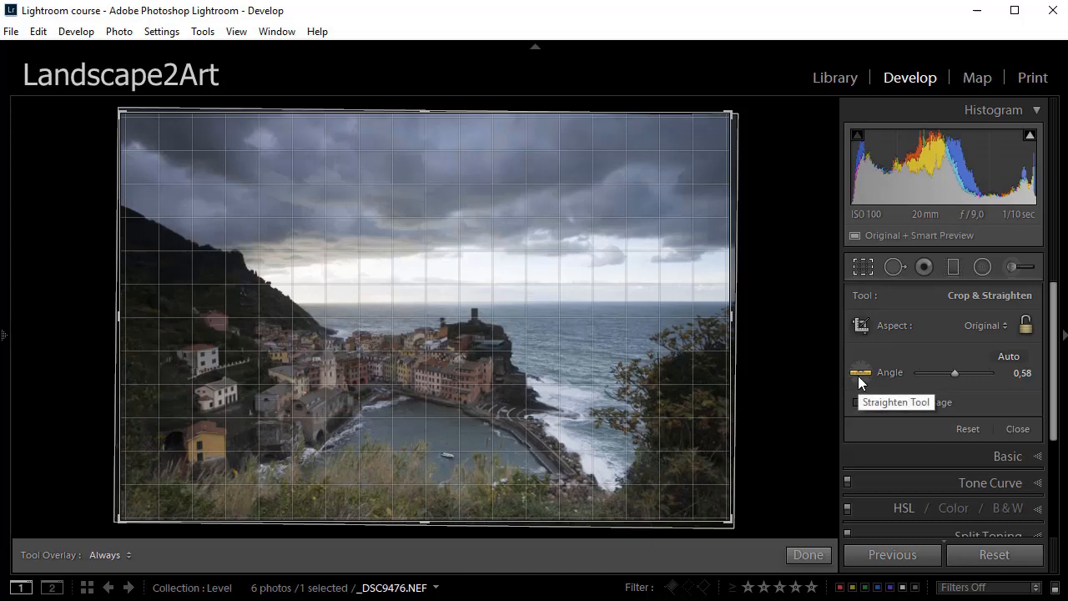
click(989, 555)
Go to the next photo, IMG_0400.JPG, and rotate its crop to about -1,18 to level the sunset shoreline.
key(Right)
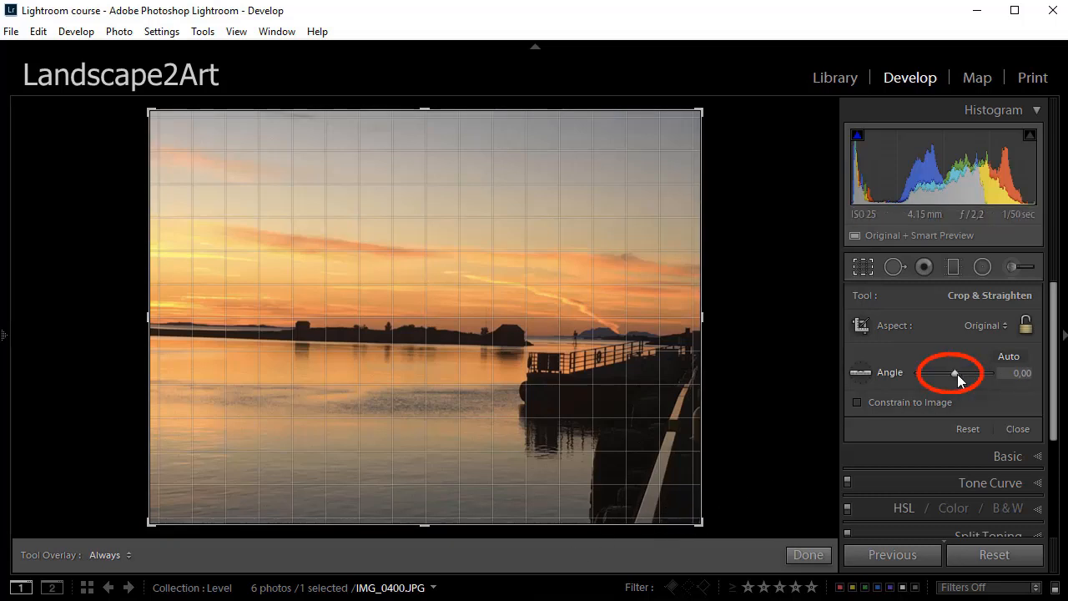
drag(955, 374, 953, 372)
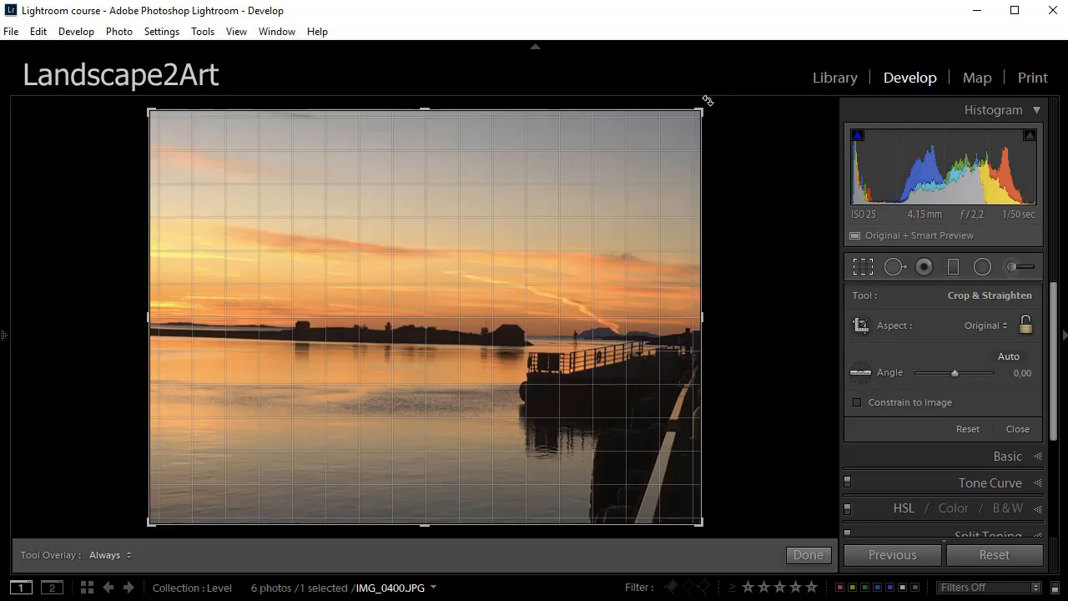
mouse_move(708, 101)
mouse_down()
mouse_move(710, 112)
mouse_move(682, 85)
mouse_move(701, 97)
mouse_up()
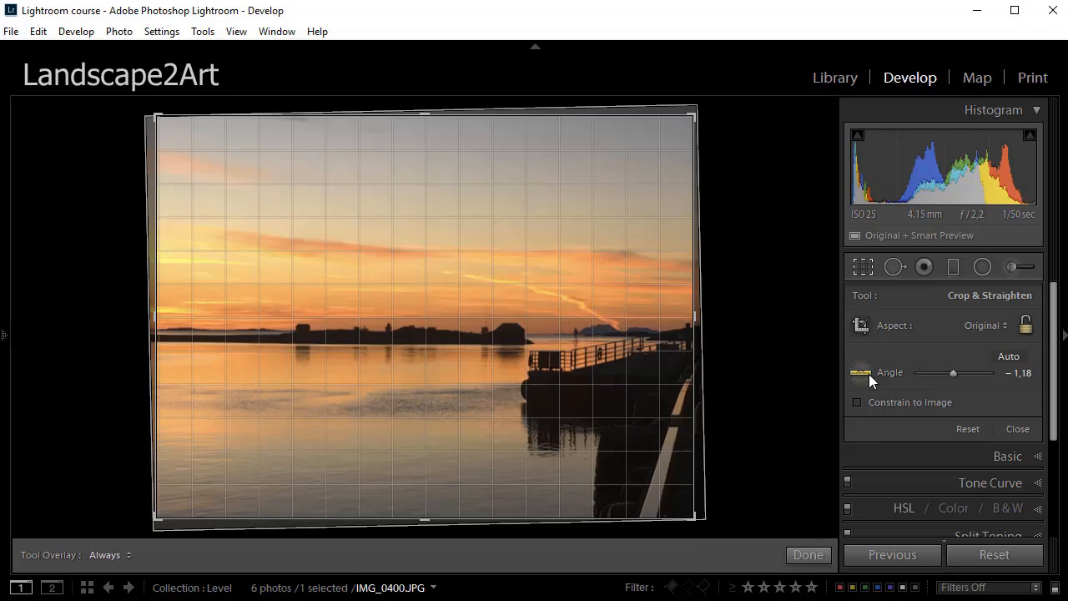
Raise the crop angle of the sunset photo in small increments to 0,22.
click(1017, 377)
key(Up)
key(Up)
key(Up)
key(Up)
key(Up)
key(Up)
key(Up)
key(Up)
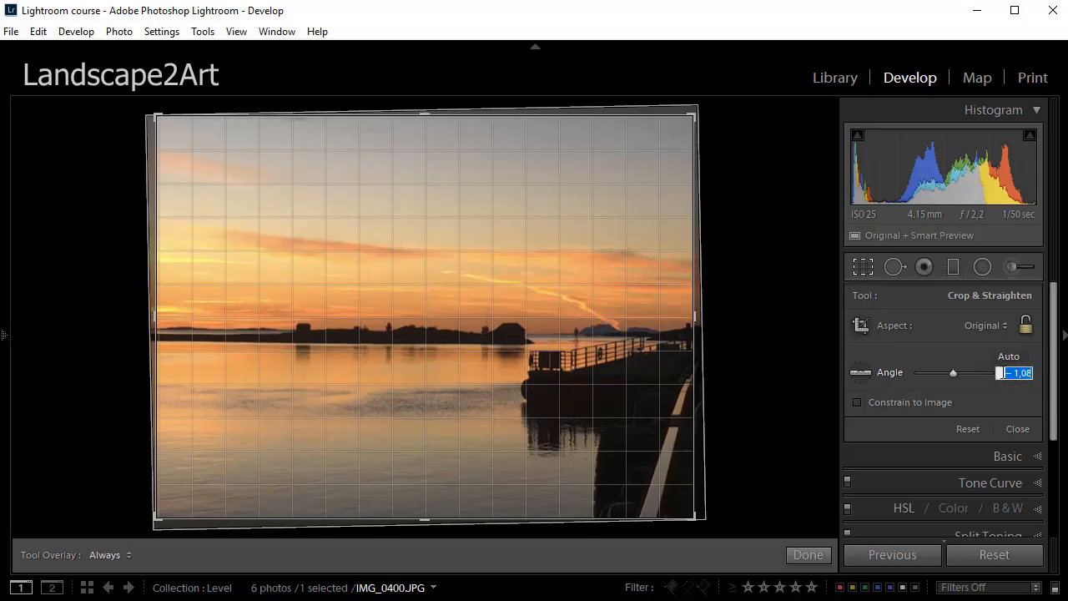
key(Up)
key(Up)
key(Up)
key(Up)
key(Up)
key(Up)
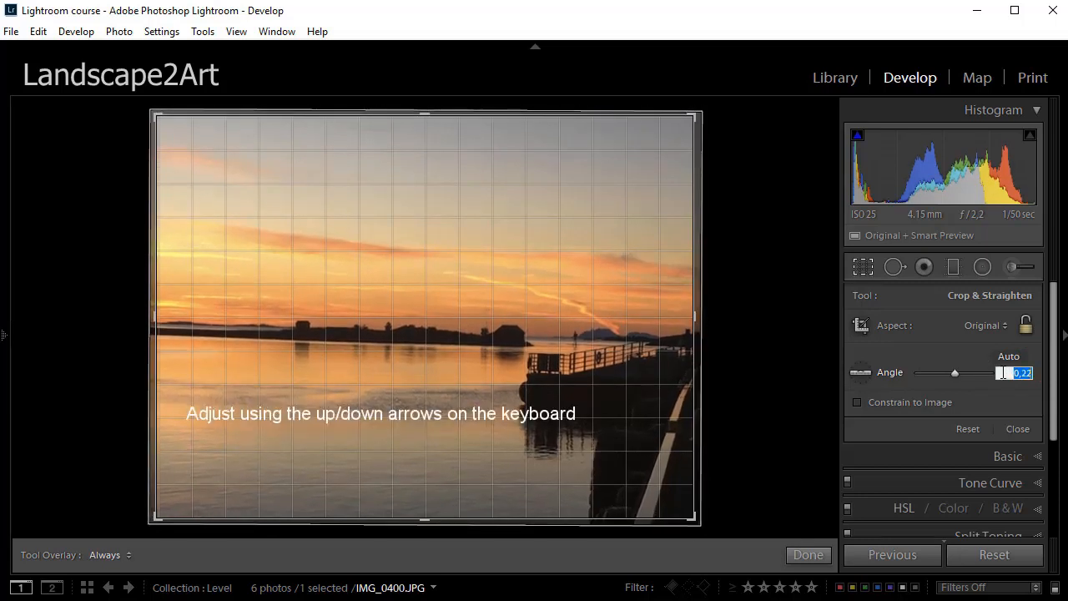
Lower the crop angle of the sunset photo in small increments to -1,18.
key(Down)
key(Down)
key(Down)
key(Down)
key(Down)
key(Down)
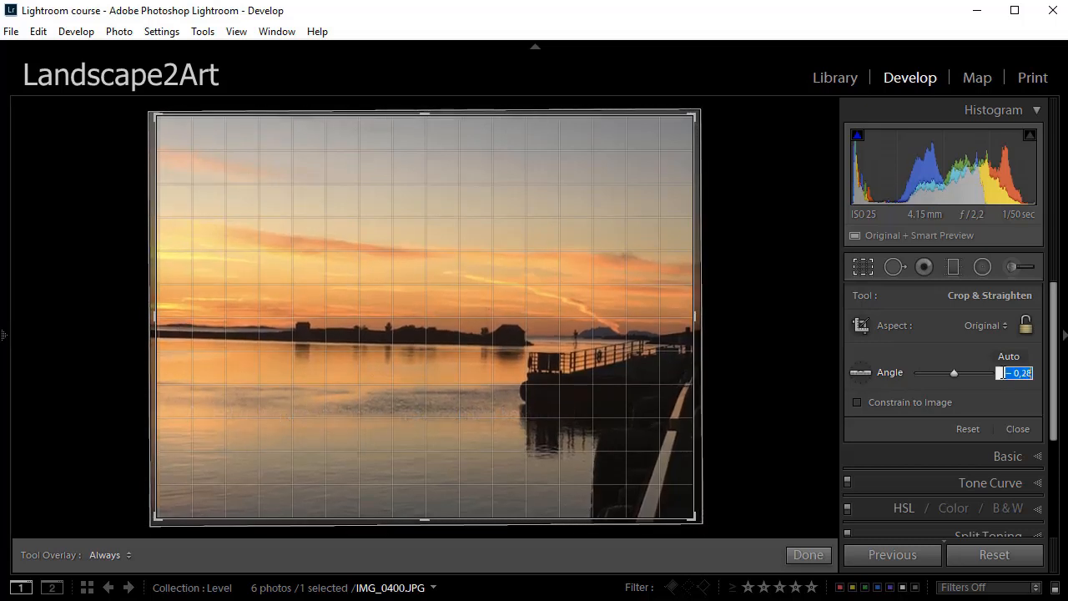
key(Down)
key(Down)
key(Down)
key(Down)
key(Down)
key(Down)
key(Down)
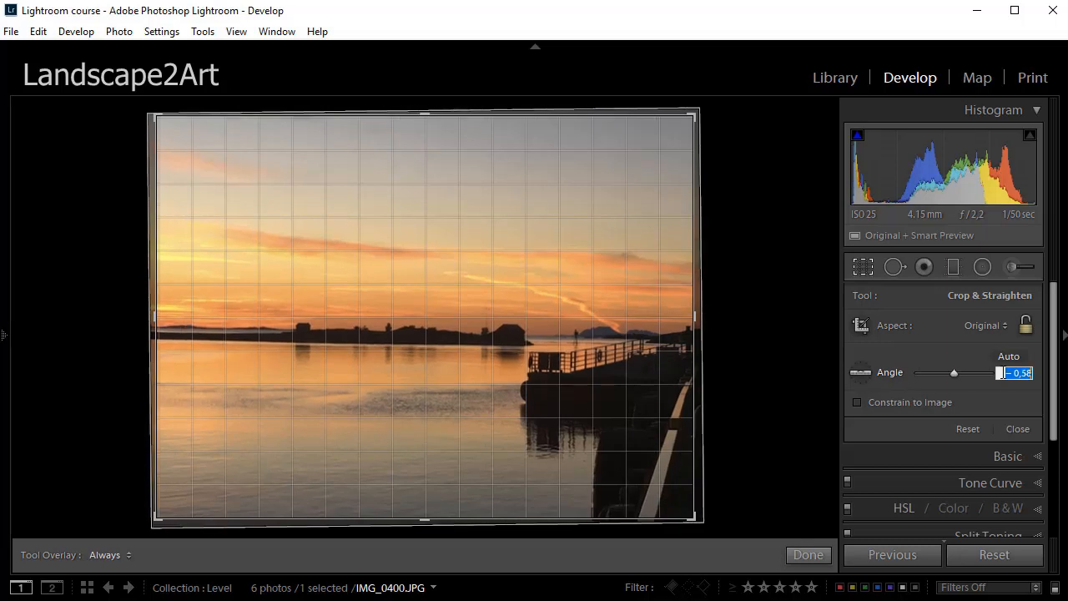
key(Down)
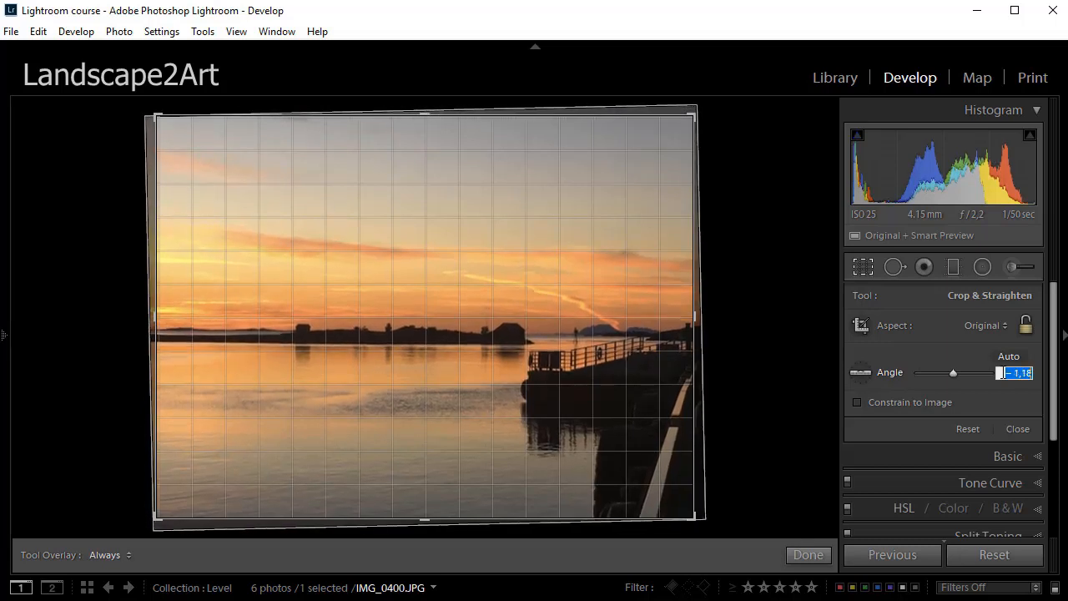